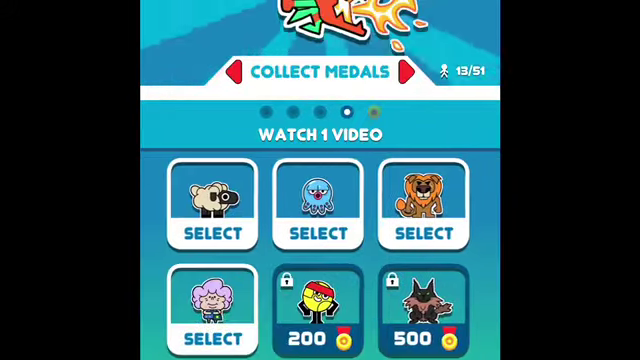
# - Select the lion skin on the Collect Medals page as the active character
pyautogui.click(425, 205)
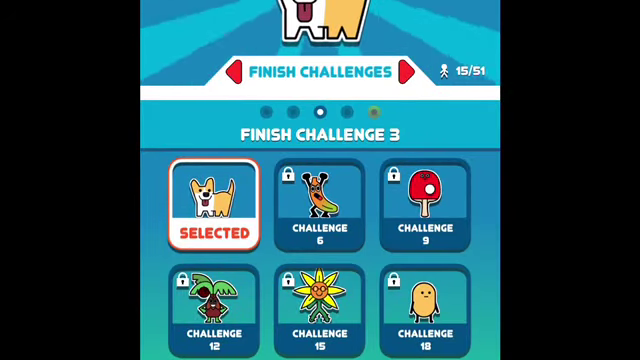
pyautogui.scroll(-2, 320, 260)
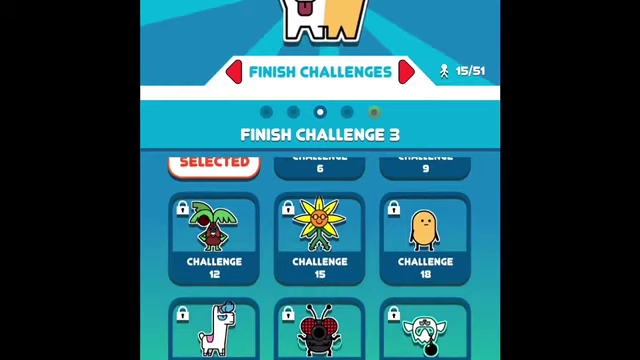
# - Swipe from the Finish Levels skin page over to the Watch Videos page
pyautogui.moveTo(230, 250); pyautogui.dragTo(400, 250)
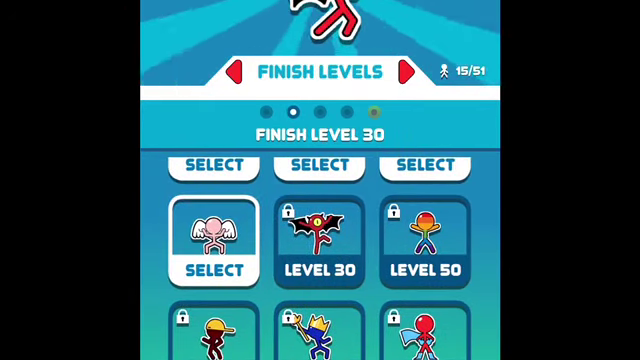
pyautogui.moveTo(230, 250); pyautogui.dragTo(400, 250)
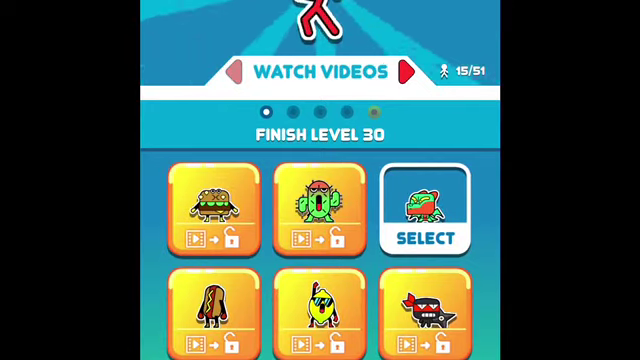
pyautogui.scroll(-3, 320, 260)
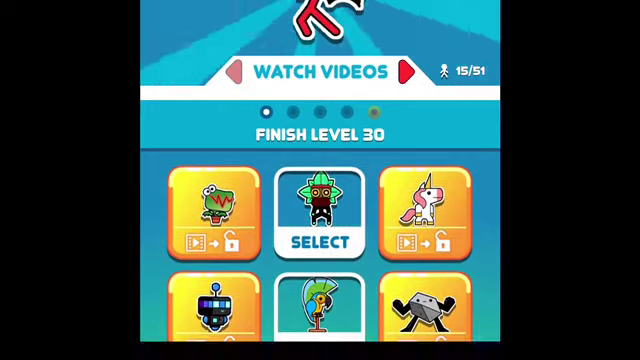